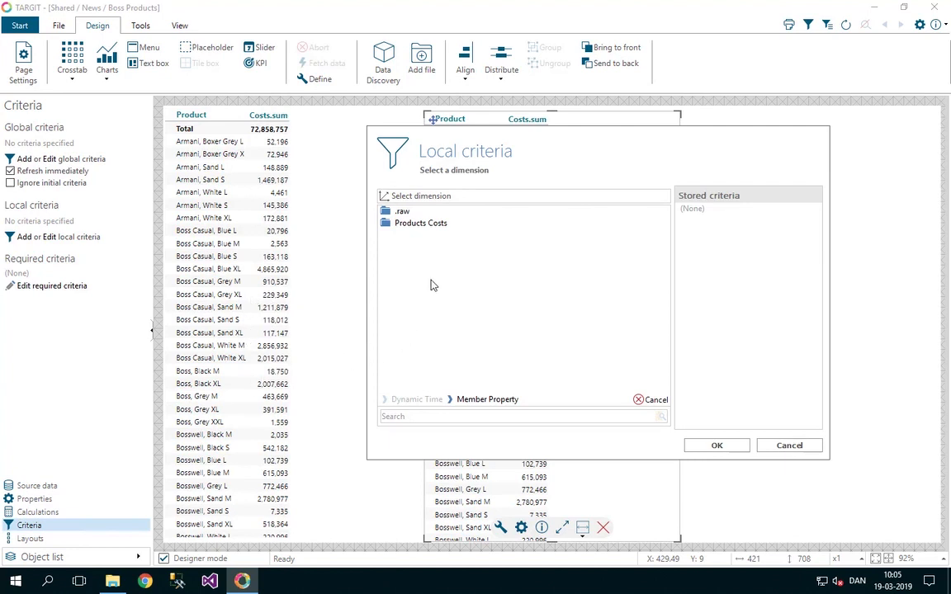
Start a local criterion on the Product dimension of Products Costs, using the between operator.
{"action": "left_click", "coordinate": [414, 231]}
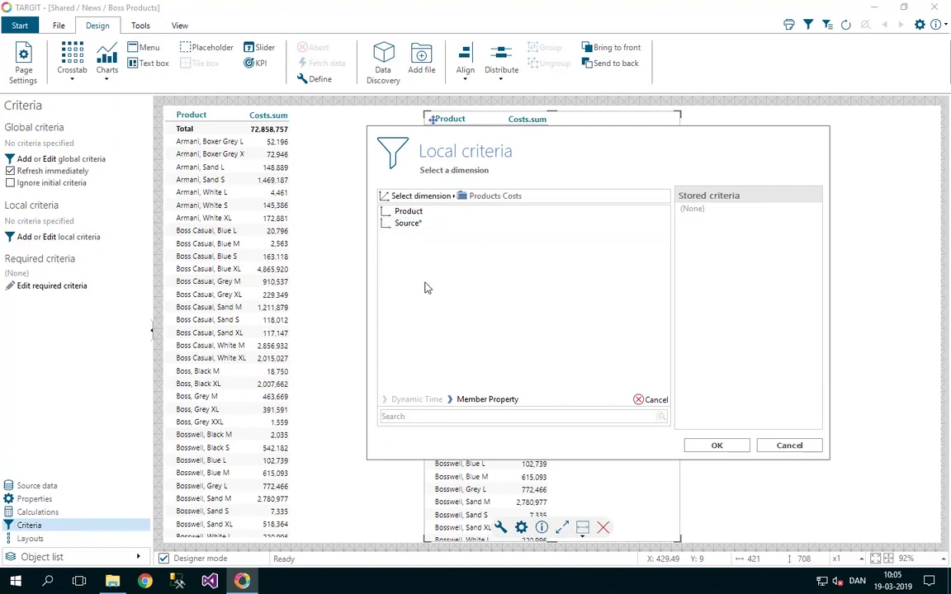
{"action": "left_click", "coordinate": [405, 212]}
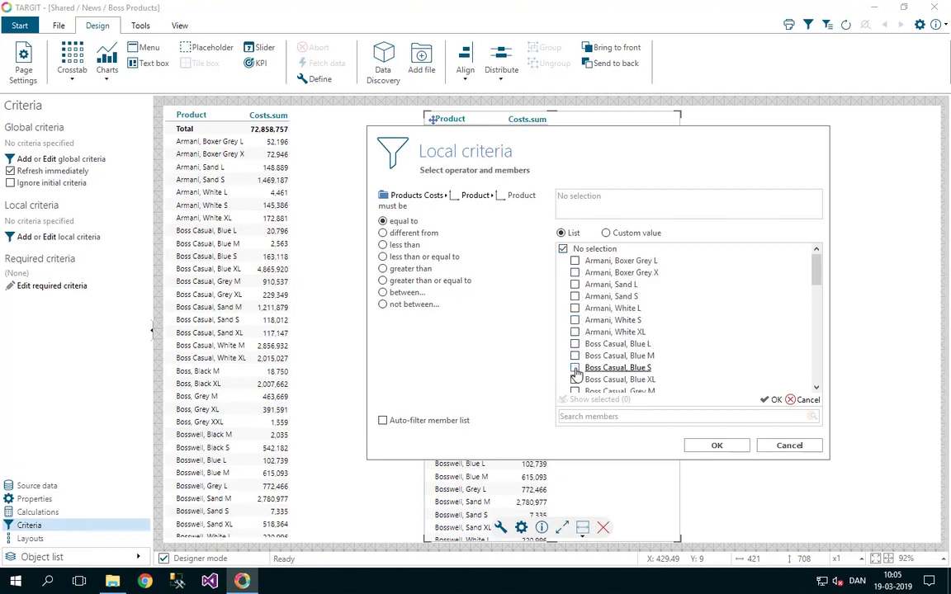
{"action": "left_click", "coordinate": [384, 292]}
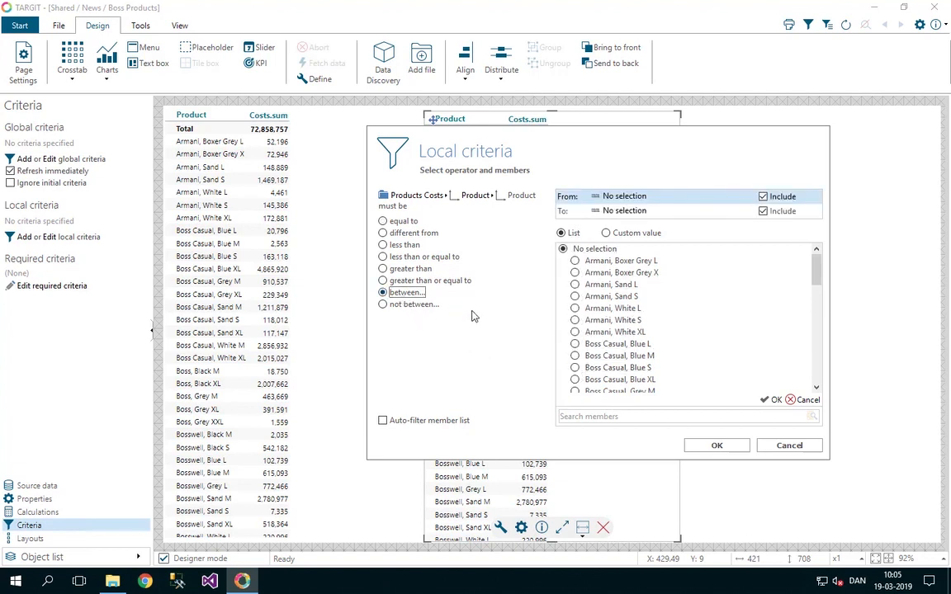
{"action": "left_click_drag", "start_coordinate": [819, 269], "coordinate": [820, 286]}
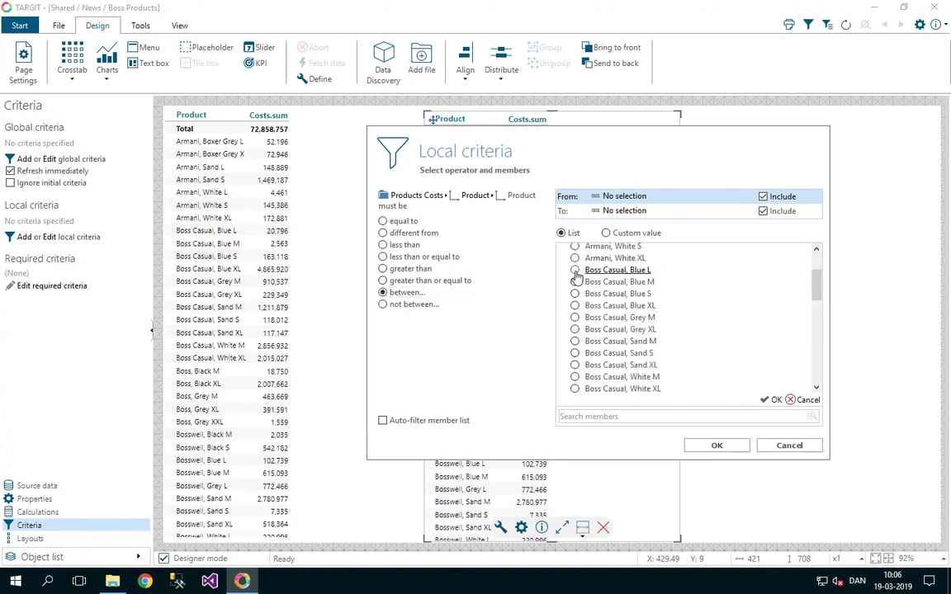
{"action": "left_click_drag", "start_coordinate": [815, 279], "coordinate": [815, 321]}
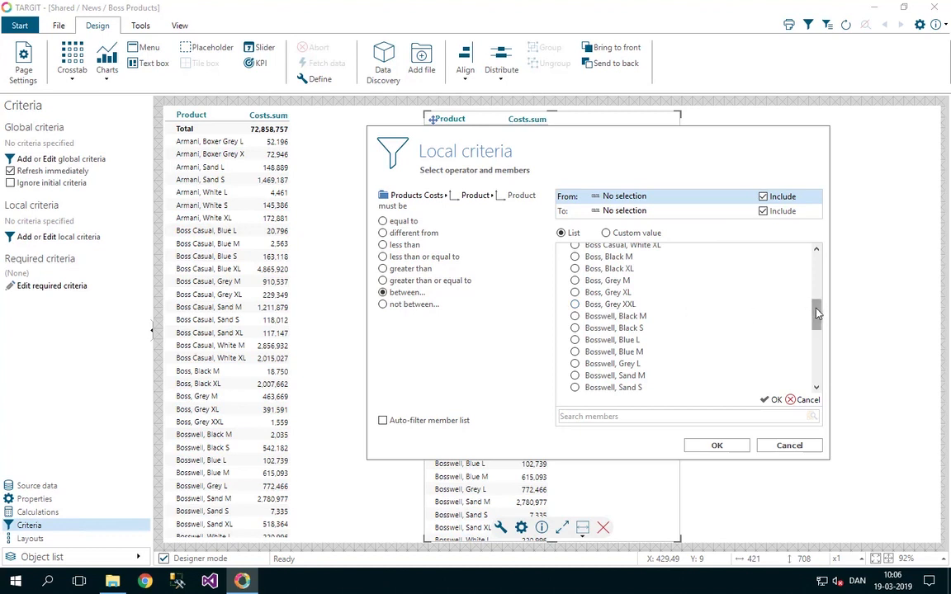
{"action": "left_click_drag", "start_coordinate": [818, 314], "coordinate": [817, 268]}
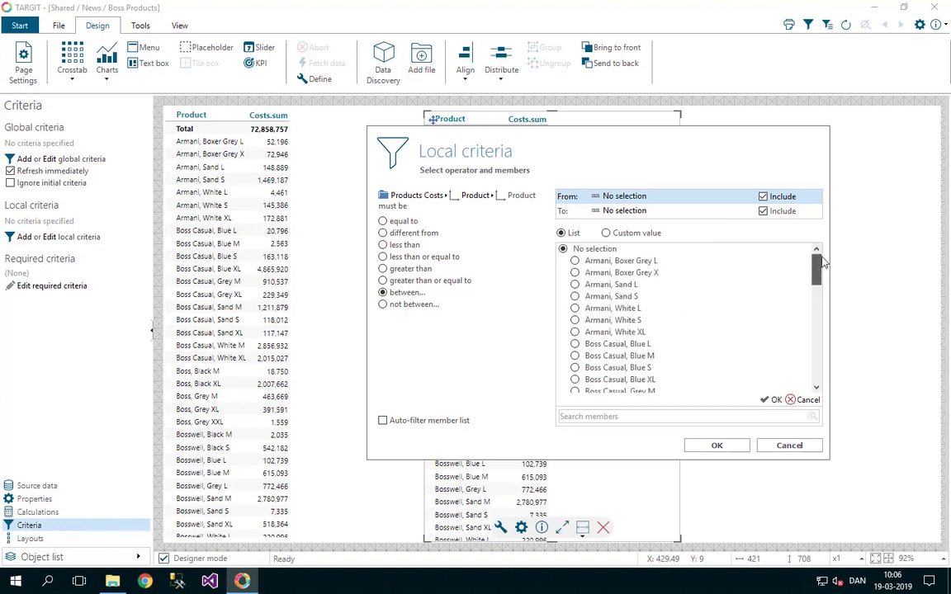
Set the From limit of the product range to the custom value "Boss".
{"action": "left_click", "coordinate": [607, 232]}
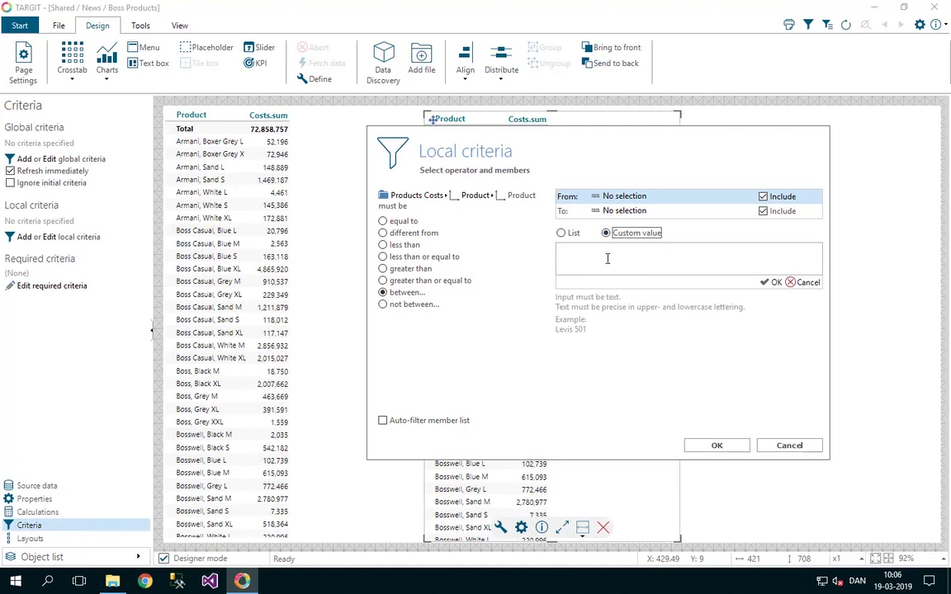
{"action": "left_click", "coordinate": [607, 259]}
{"action": "type", "text": "Boss"}
{"action": "left_click", "coordinate": [773, 282]}
Set the To limit to the custom value "Boss," without including it, and apply the local criterion.
{"action": "left_click", "coordinate": [612, 213]}
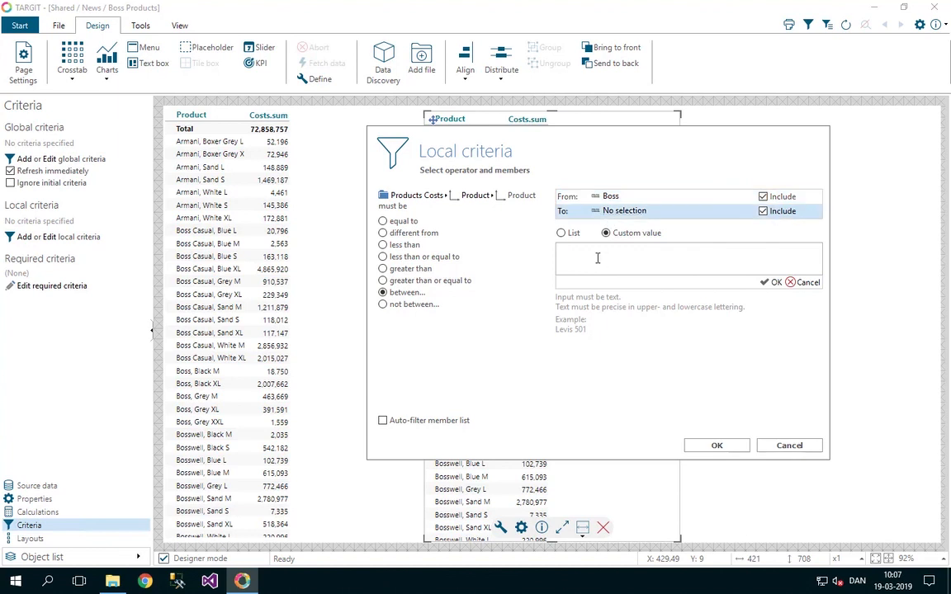
{"action": "type", "text": "Boss,"}
{"action": "left_click", "coordinate": [764, 212]}
{"action": "left_click", "coordinate": [717, 446]}
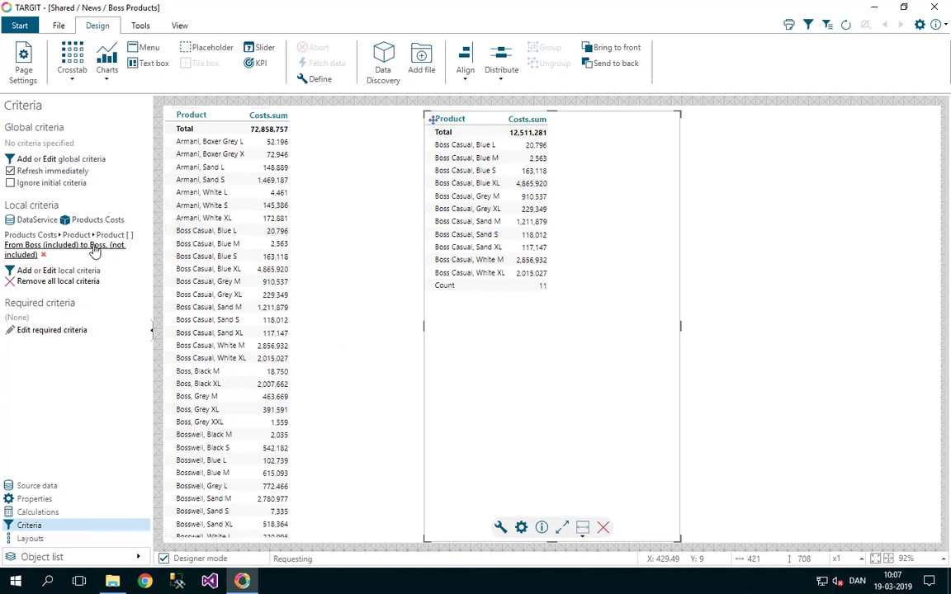
Change the To limit of the local Product criterion to "BossA" and apply it.
{"action": "left_click", "coordinate": [95, 252]}
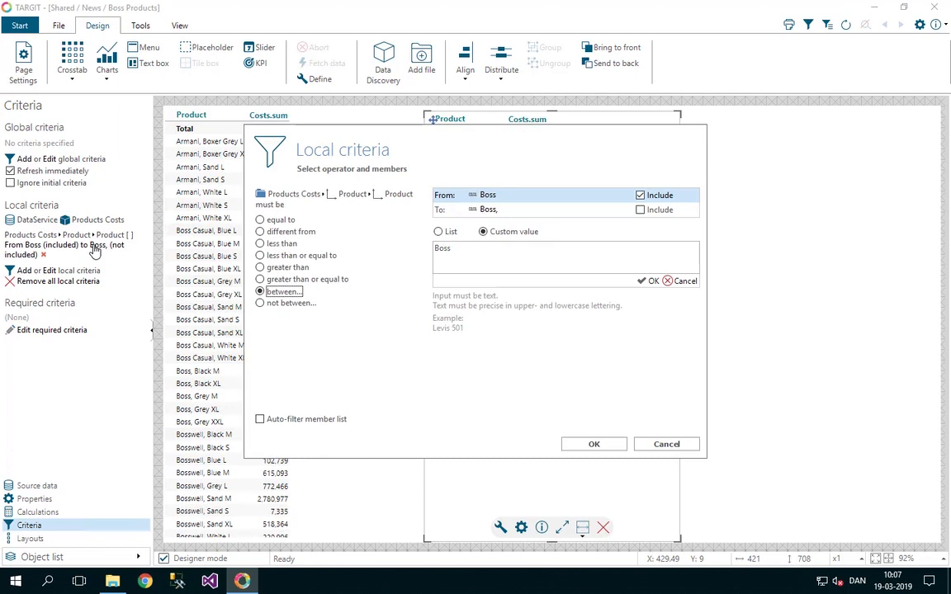
{"action": "left_click", "coordinate": [489, 211]}
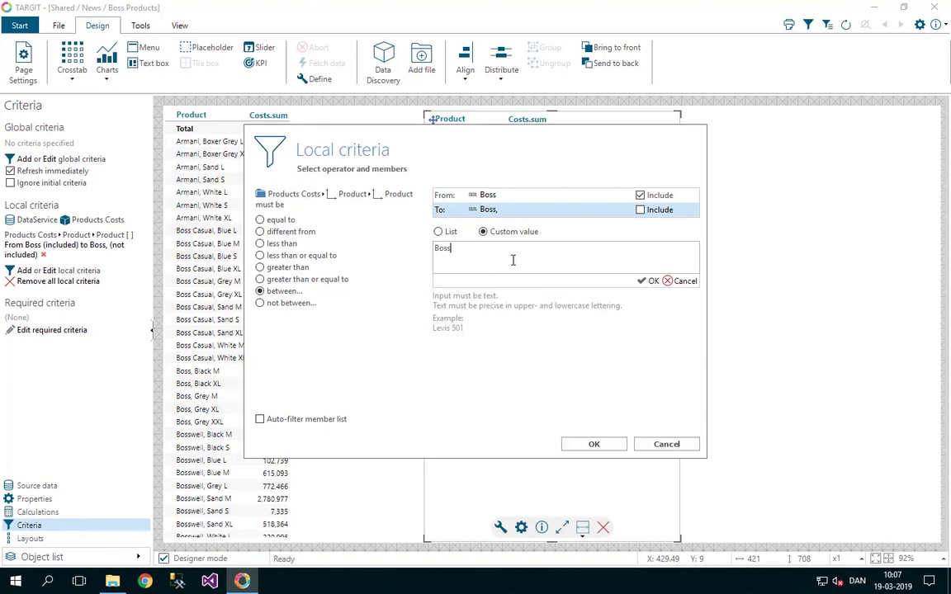
{"action": "type", "text": "A"}
{"action": "left_click", "coordinate": [651, 282]}
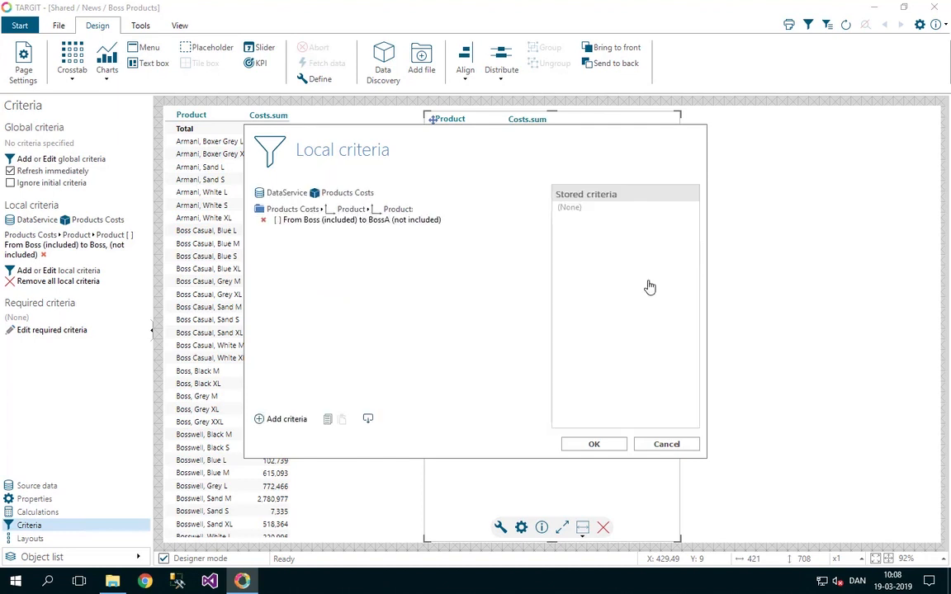
{"action": "left_click", "coordinate": [595, 446]}
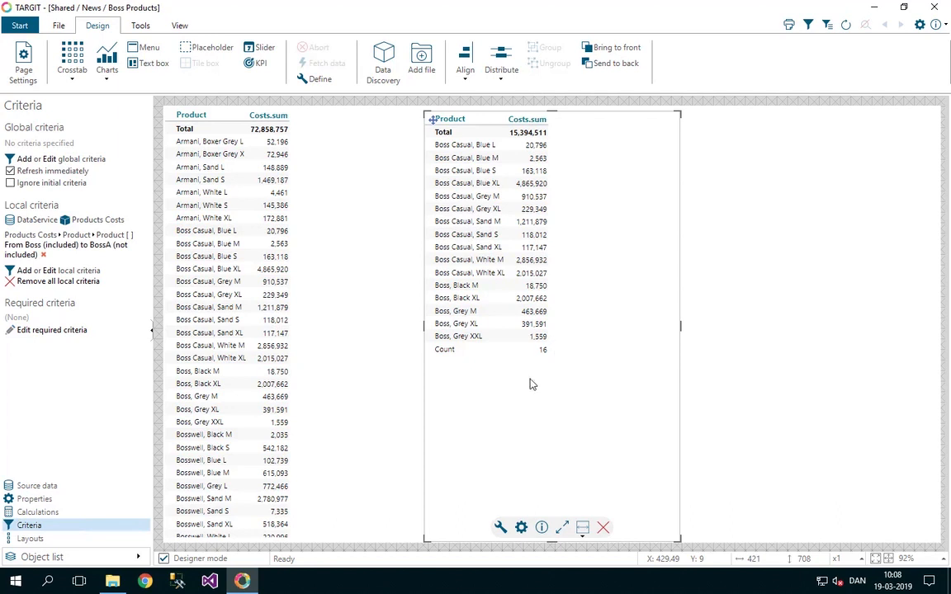
Open the Products Costs workbook from C:\Temp\Input in Excel, review its product list, and close it.
{"action": "left_click", "coordinate": [114, 581]}
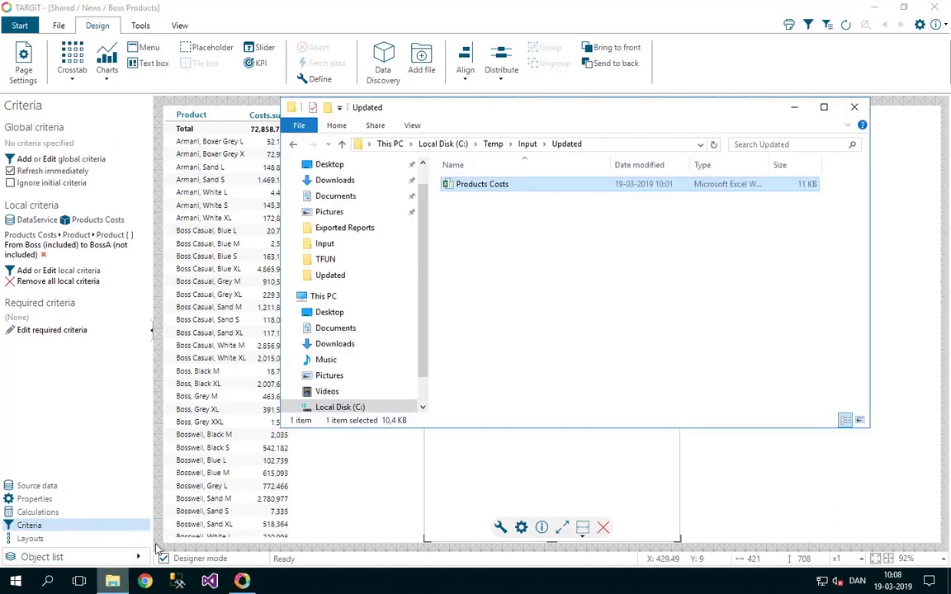
{"action": "left_click", "coordinate": [526, 144]}
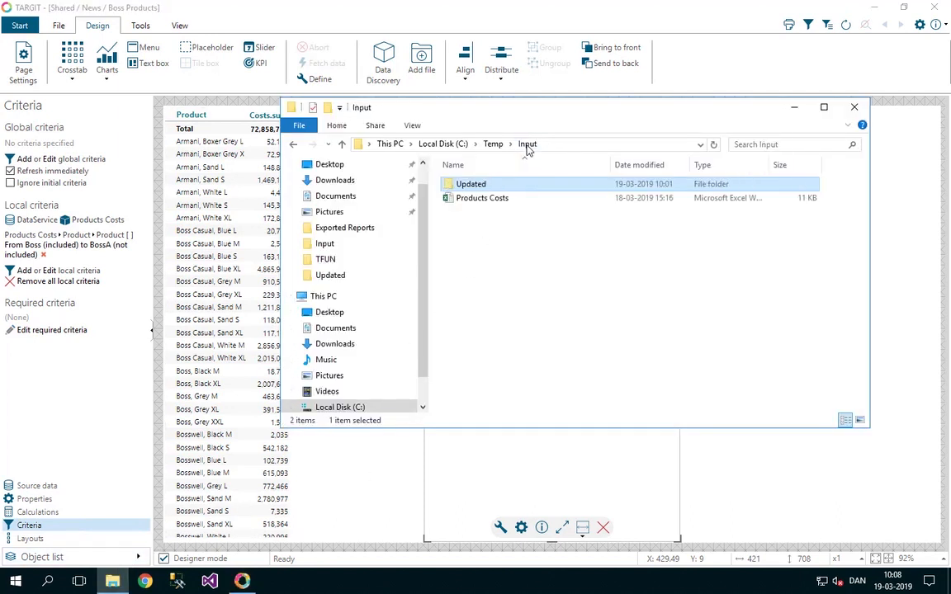
{"action": "double_click", "coordinate": [482, 198]}
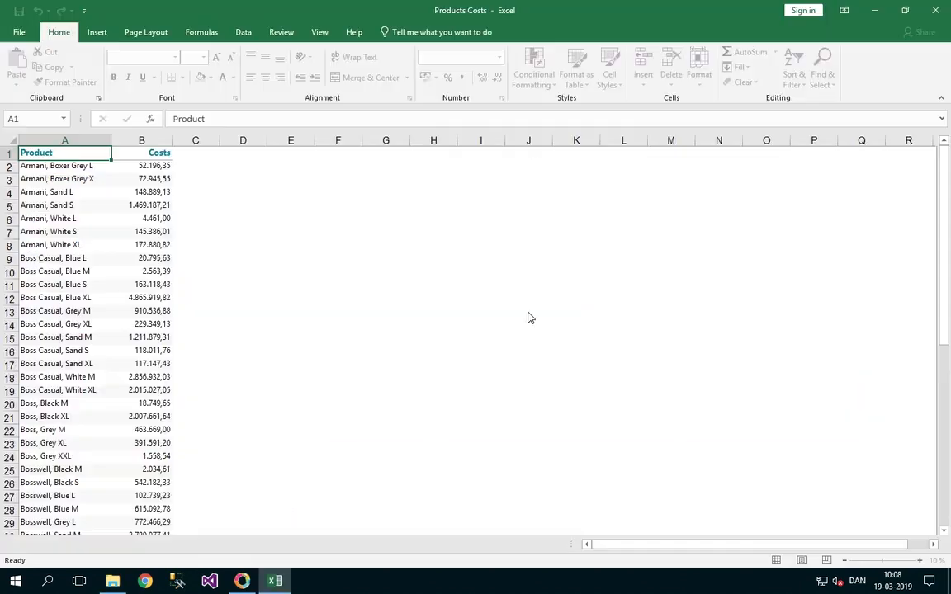
{"action": "scroll", "coordinate": [213, 256], "scroll_direction": "down", "scroll_amount": 5}
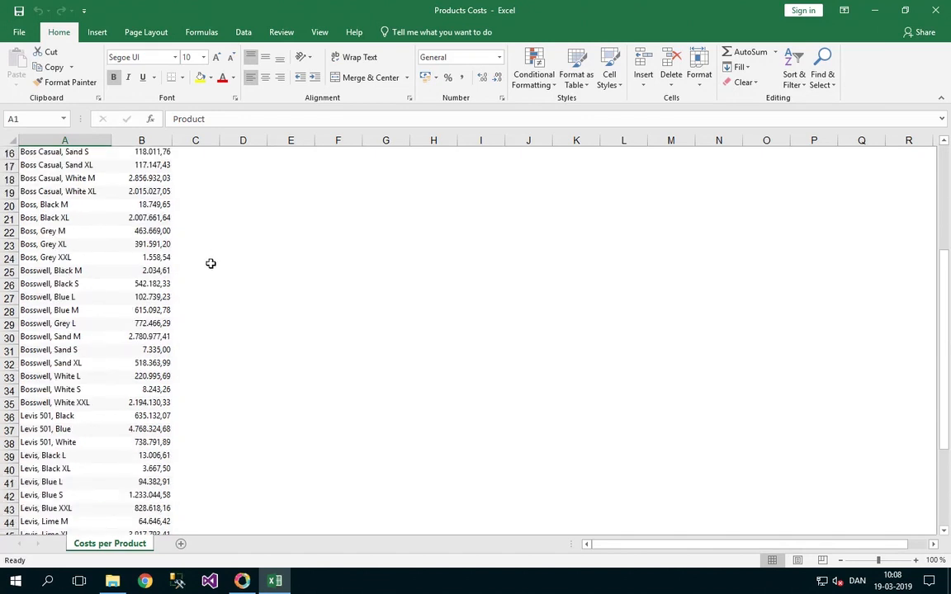
{"action": "scroll", "coordinate": [211, 264], "scroll_direction": "up", "scroll_amount": 3}
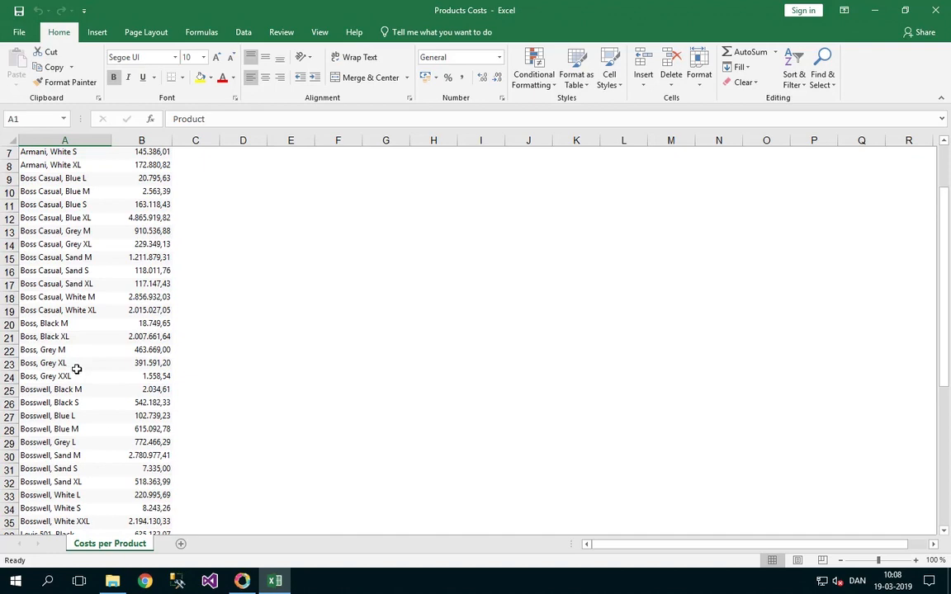
{"action": "left_click", "coordinate": [935, 10]}
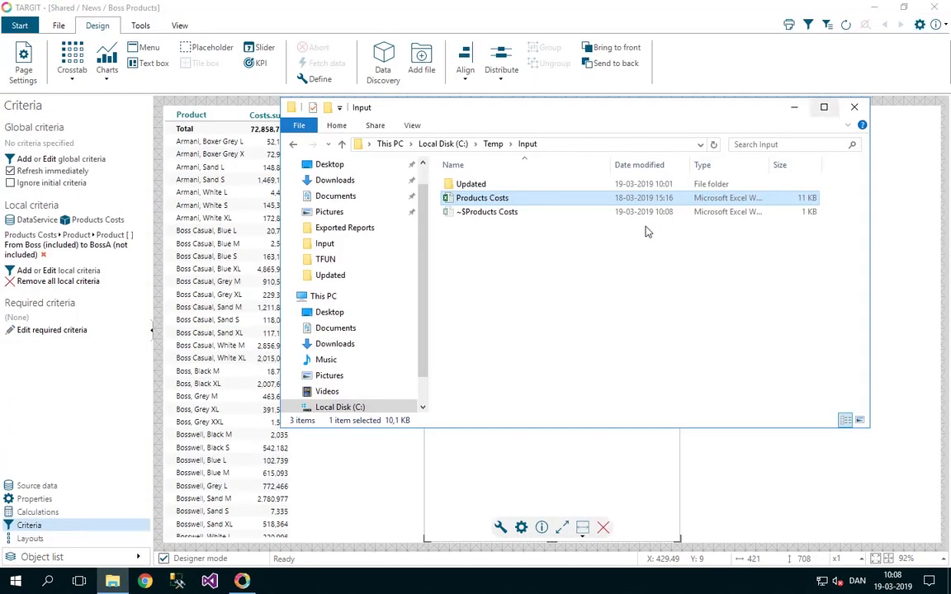
Open the Products Costs workbook from the Updated folder, review its highlighted products, and return to the TARGIT report.
{"action": "double_click", "coordinate": [463, 186]}
{"action": "double_click", "coordinate": [476, 185]}
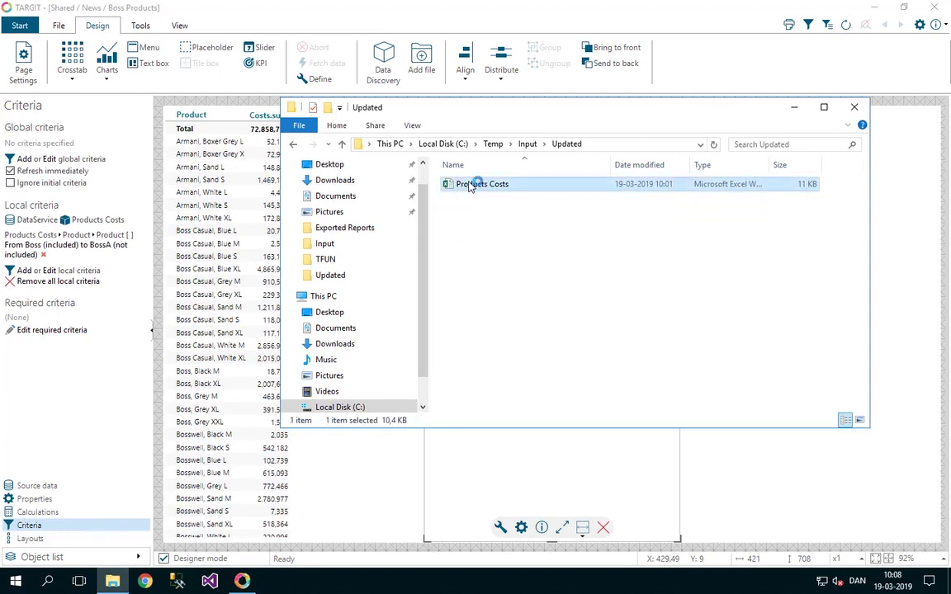
{"action": "scroll", "coordinate": [304, 269], "scroll_direction": "down", "scroll_amount": 2}
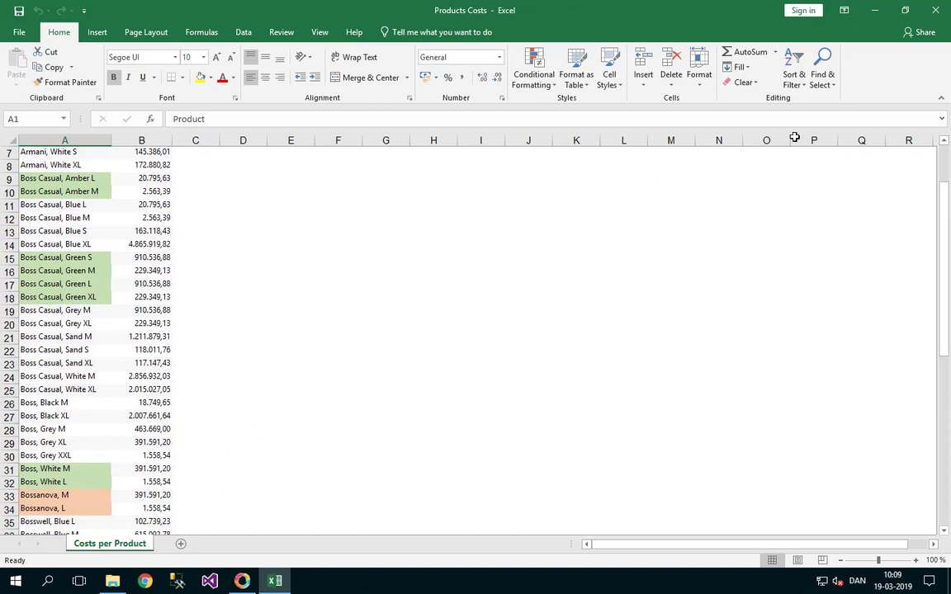
{"action": "left_click", "coordinate": [938, 12]}
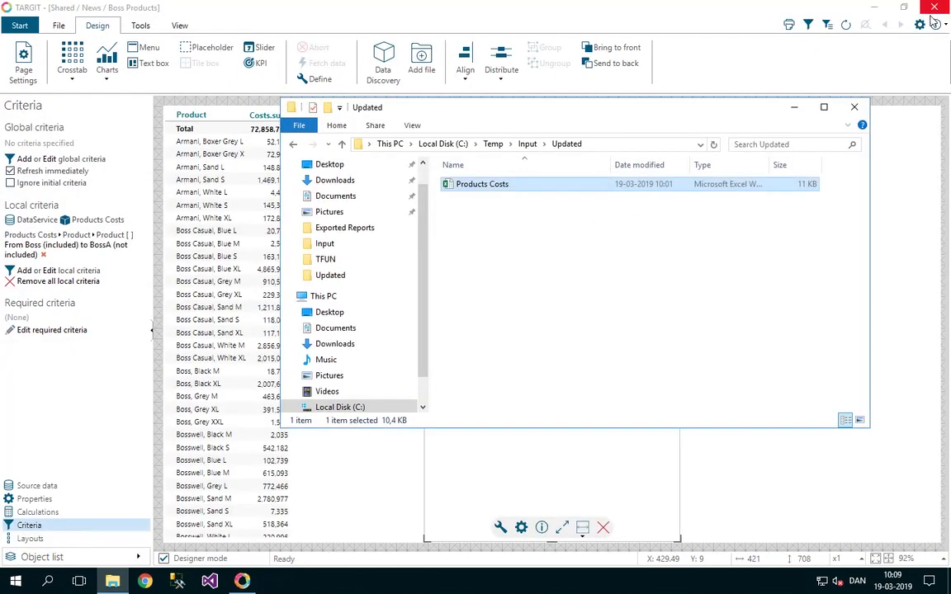
{"action": "left_click", "coordinate": [794, 109]}
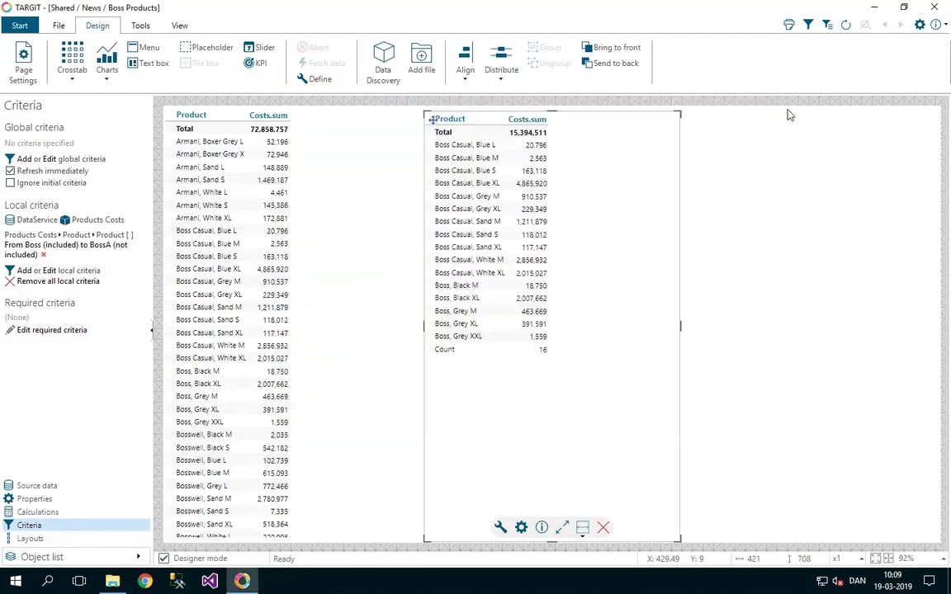
Add C:\Temp\Input\Updated\Products Costs.xlsx to DataService and refresh the report, checking the product list in the unfiltered crosstab.
{"action": "left_click", "coordinate": [419, 63]}
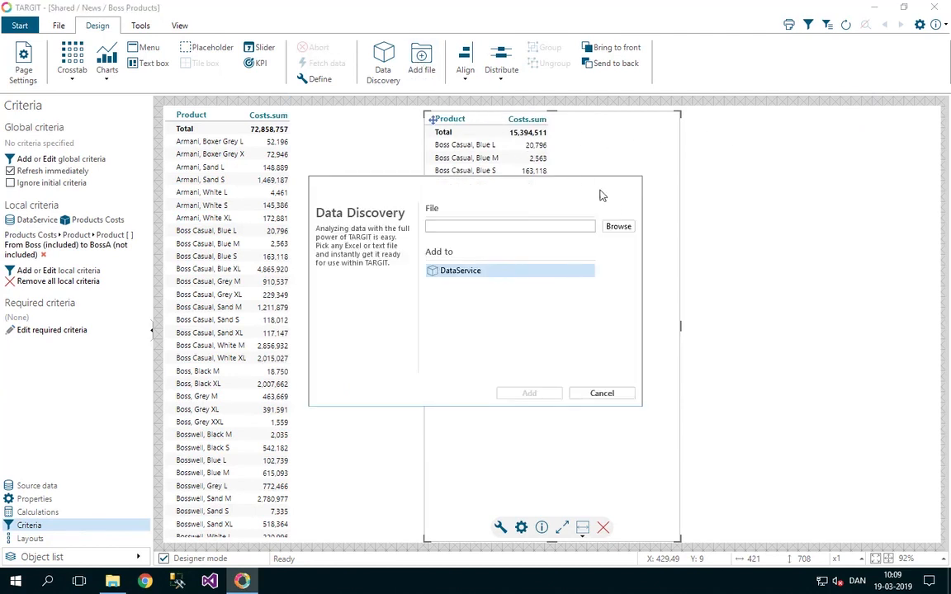
{"action": "left_click", "coordinate": [617, 226]}
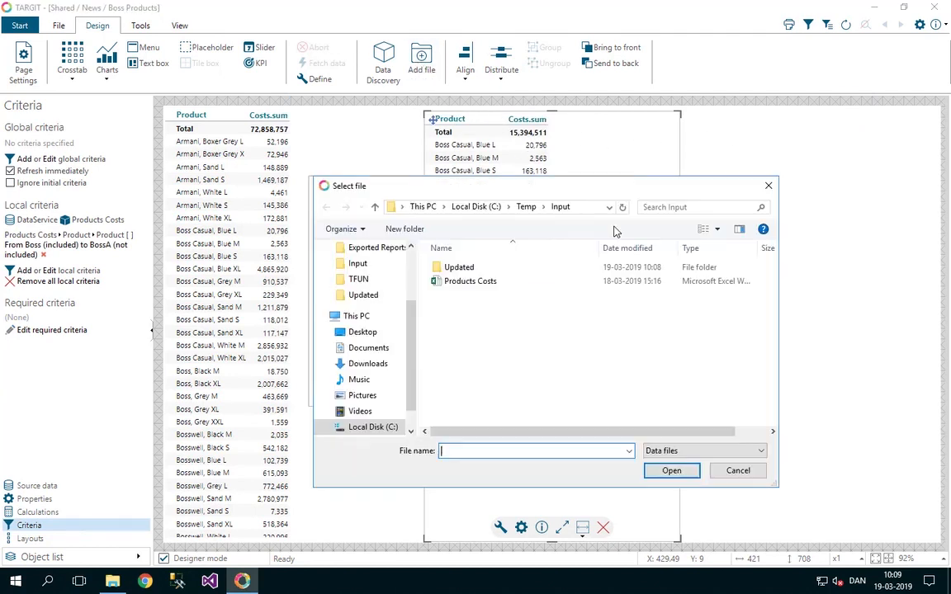
{"action": "double_click", "coordinate": [460, 267]}
{"action": "left_click", "coordinate": [474, 268]}
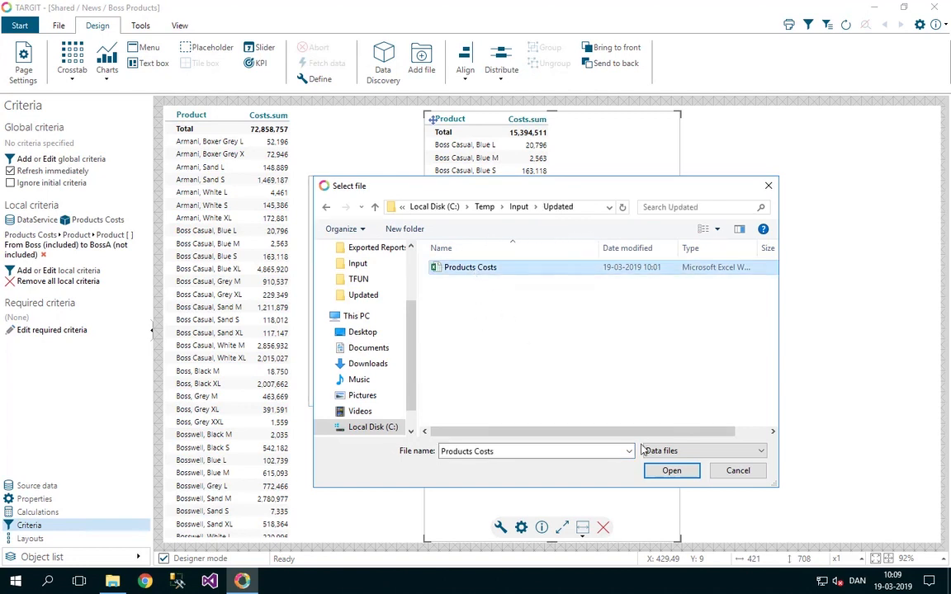
{"action": "left_click", "coordinate": [679, 471]}
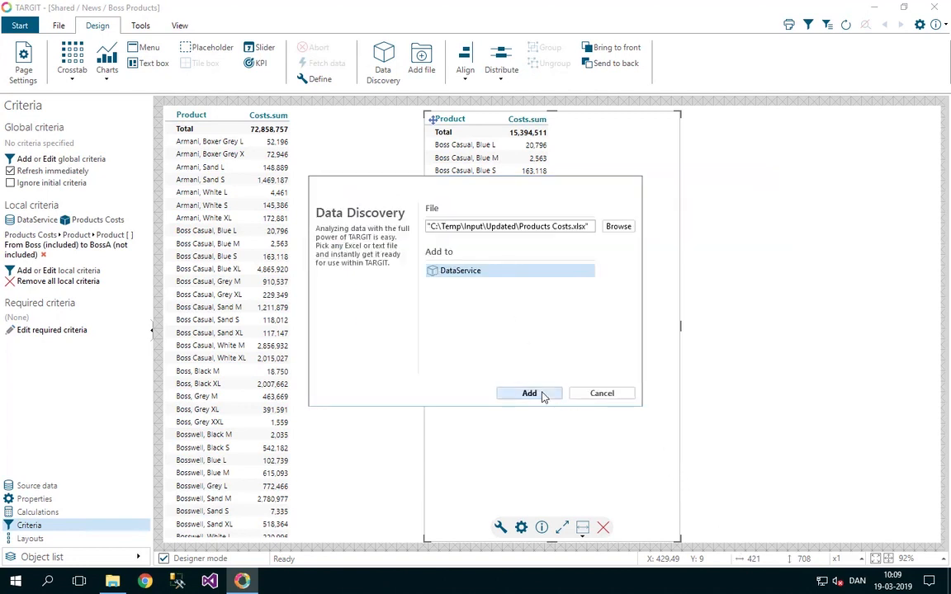
{"action": "left_click", "coordinate": [544, 393]}
{"action": "left_click", "coordinate": [614, 386]}
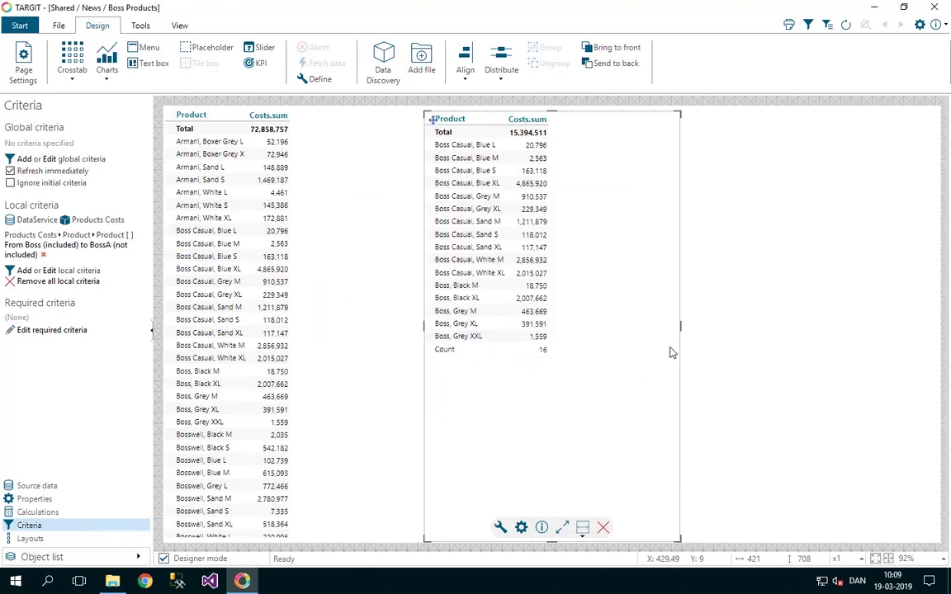
{"action": "left_click", "coordinate": [846, 30]}
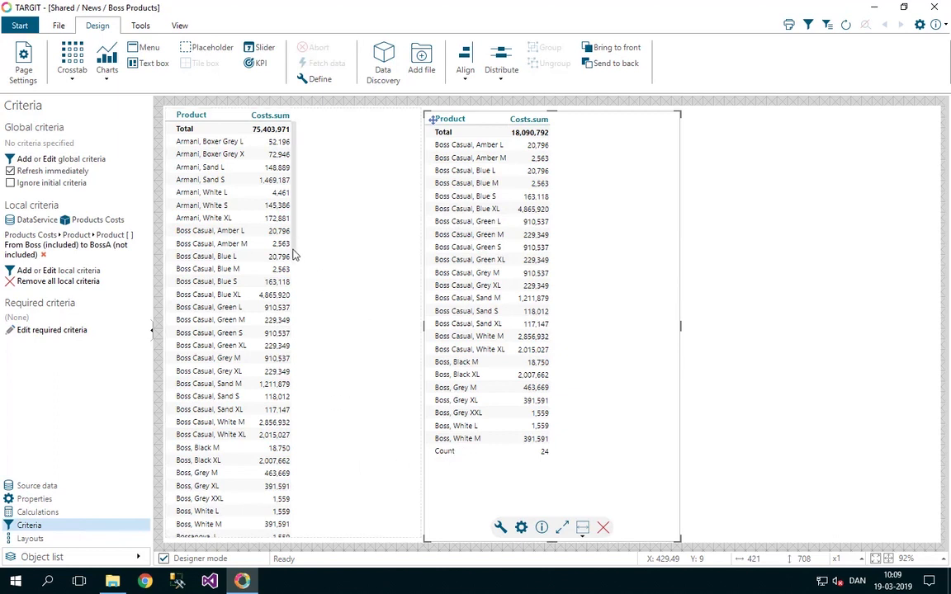
{"action": "left_click_drag", "start_coordinate": [293, 250], "coordinate": [293, 285]}
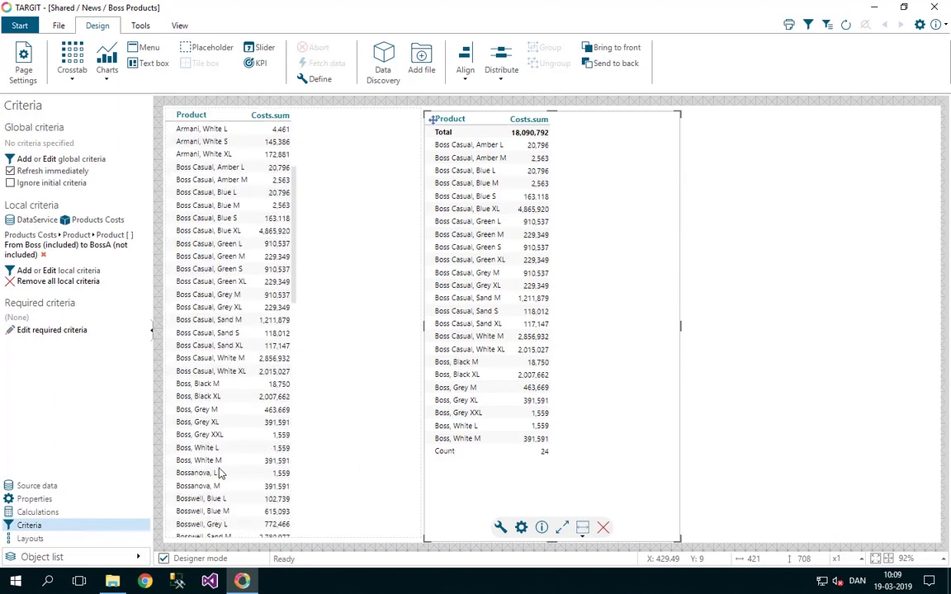
Open the local Product range criterion of the filtered crosstab for editing.
{"action": "left_click", "coordinate": [96, 253]}
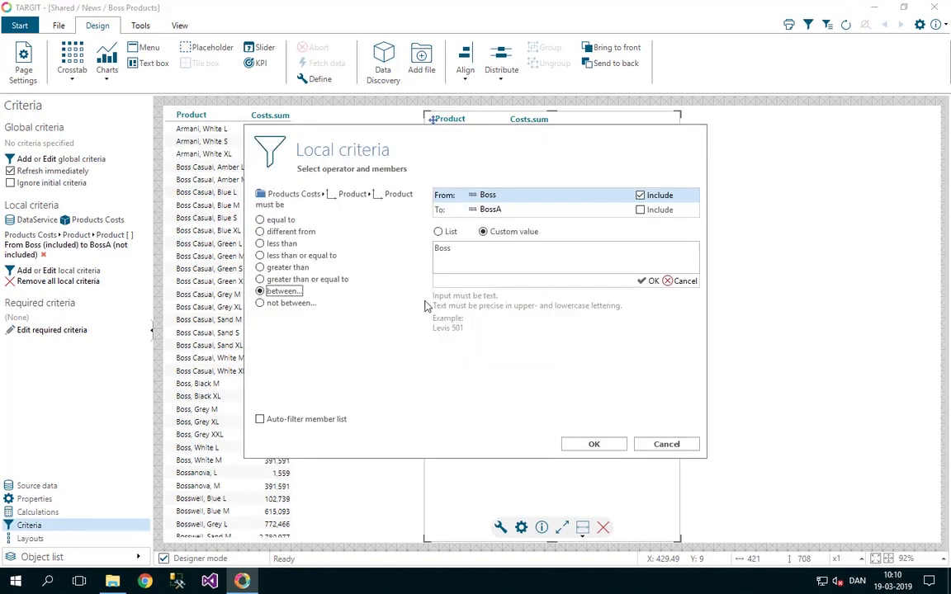